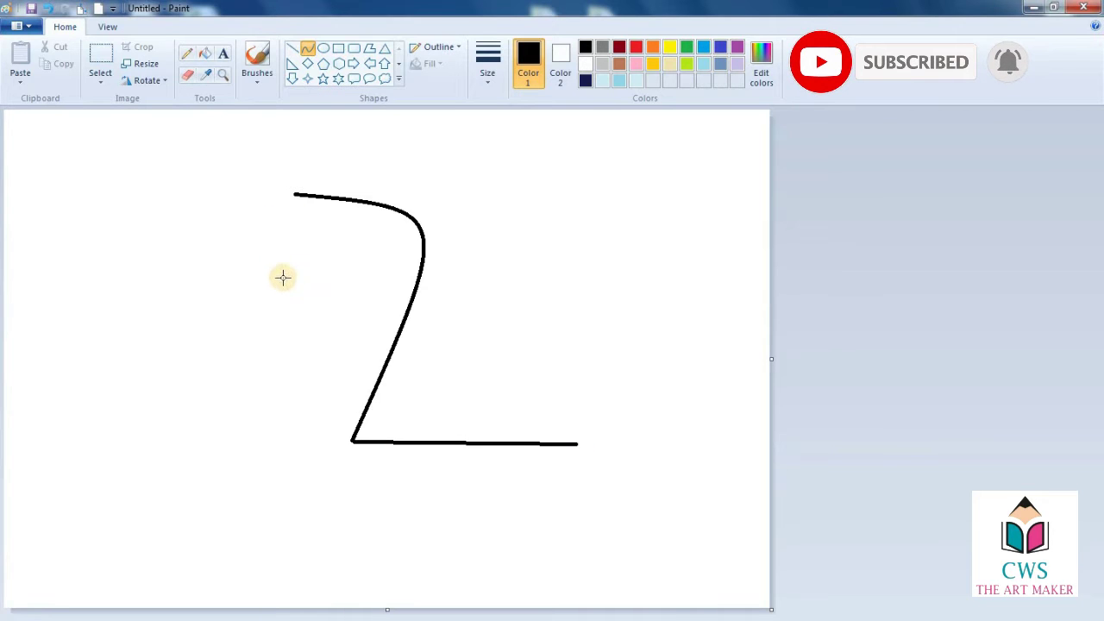
pyautogui.moveTo(271, 279)
pyautogui.mouseDown()
pyautogui.moveTo(276, 513)
pyautogui.moveTo(340, 284)
pyautogui.mouseUp()
pyautogui.click(340, 284)
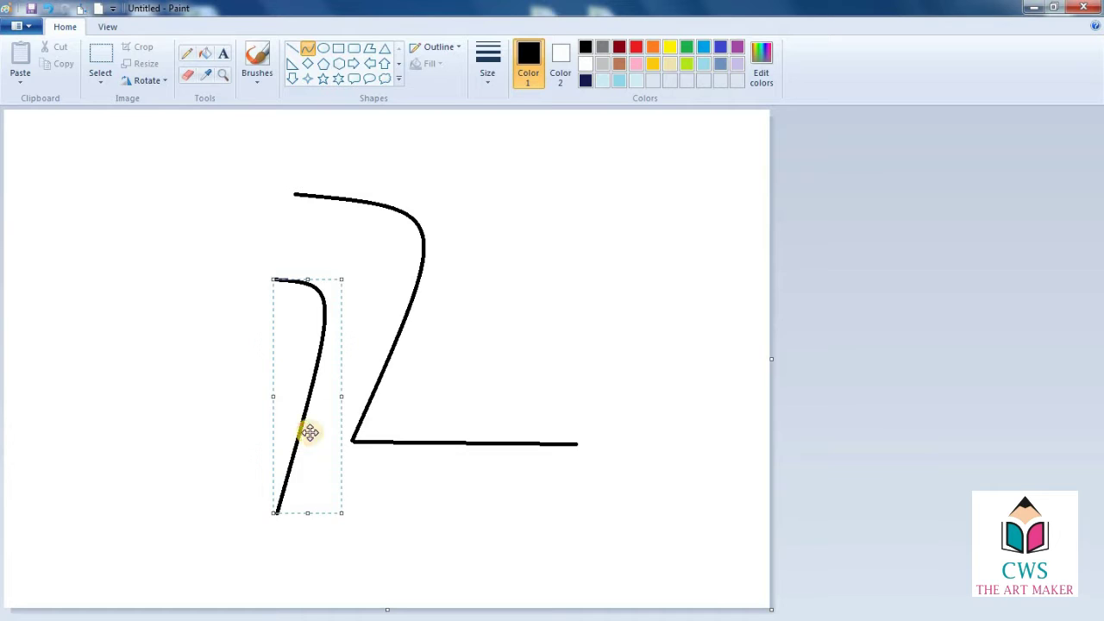
pyautogui.hotkey('ctrl', 'z')
# Draw the front neck line as a curve running from the throat down to the chest, parallel to the back neck line.
pyautogui.moveTo(276, 264); pyautogui.dragTo(255, 510)
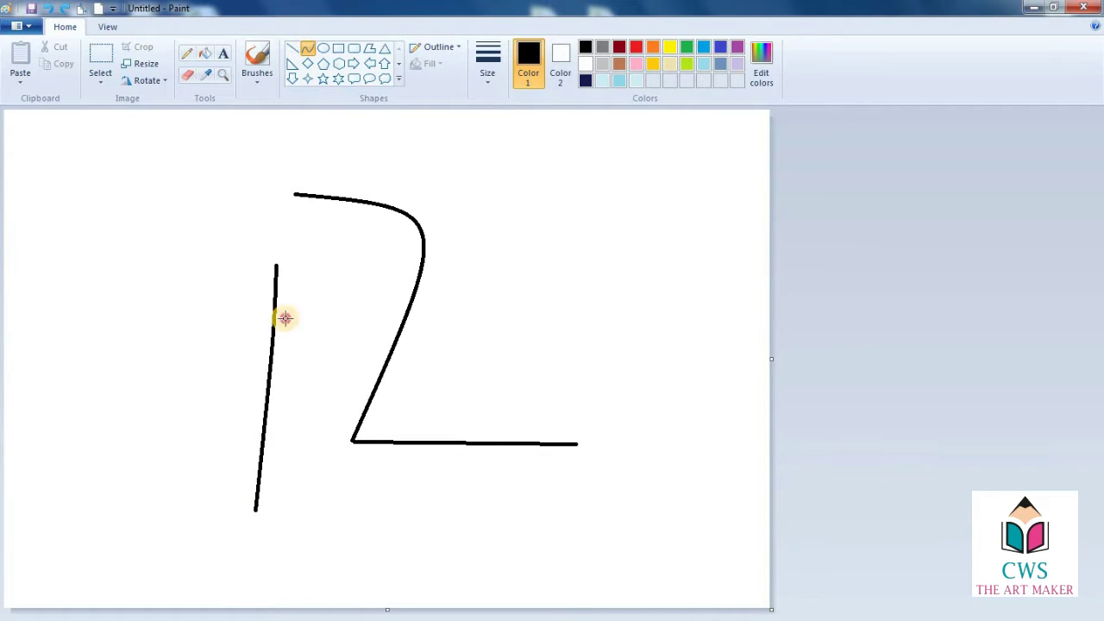
pyautogui.moveTo(284, 318); pyautogui.dragTo(336, 276)
pyautogui.moveTo(306, 367)
pyautogui.mouseDown()
pyautogui.moveTo(284, 360)
pyautogui.moveTo(293, 370)
pyautogui.mouseUp()
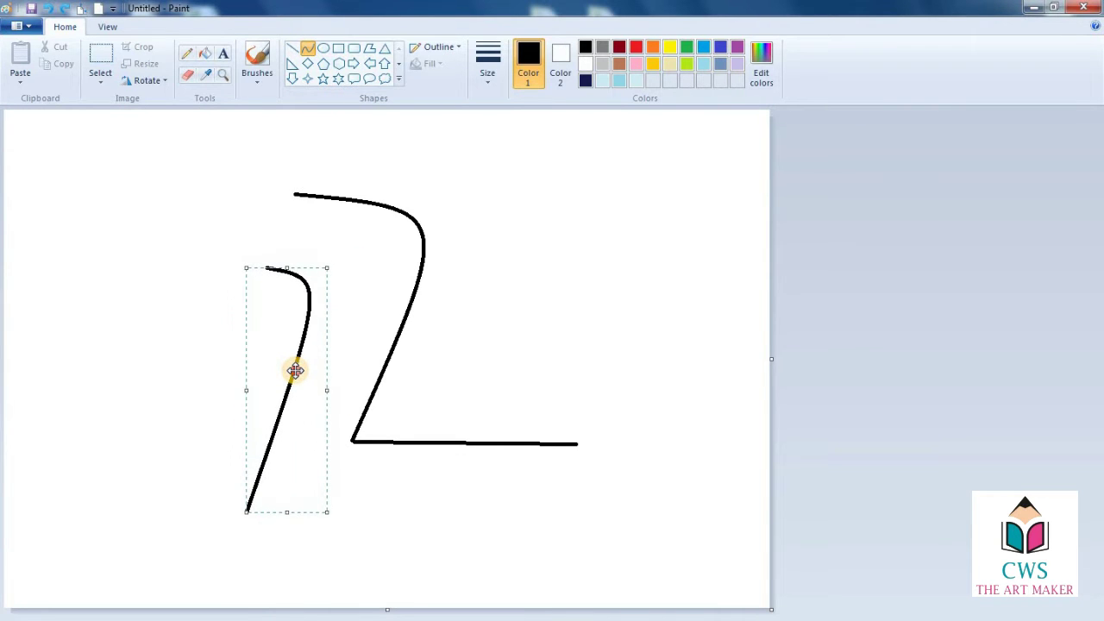
pyautogui.click(403, 332)
pyautogui.moveTo(247, 510)
pyautogui.mouseDown()
pyautogui.moveTo(505, 560)
pyautogui.moveTo(594, 509)
pyautogui.moveTo(242, 532)
pyautogui.mouseUp()
pyautogui.moveTo(519, 516); pyautogui.dragTo(492, 546)
pyautogui.click(643, 469)
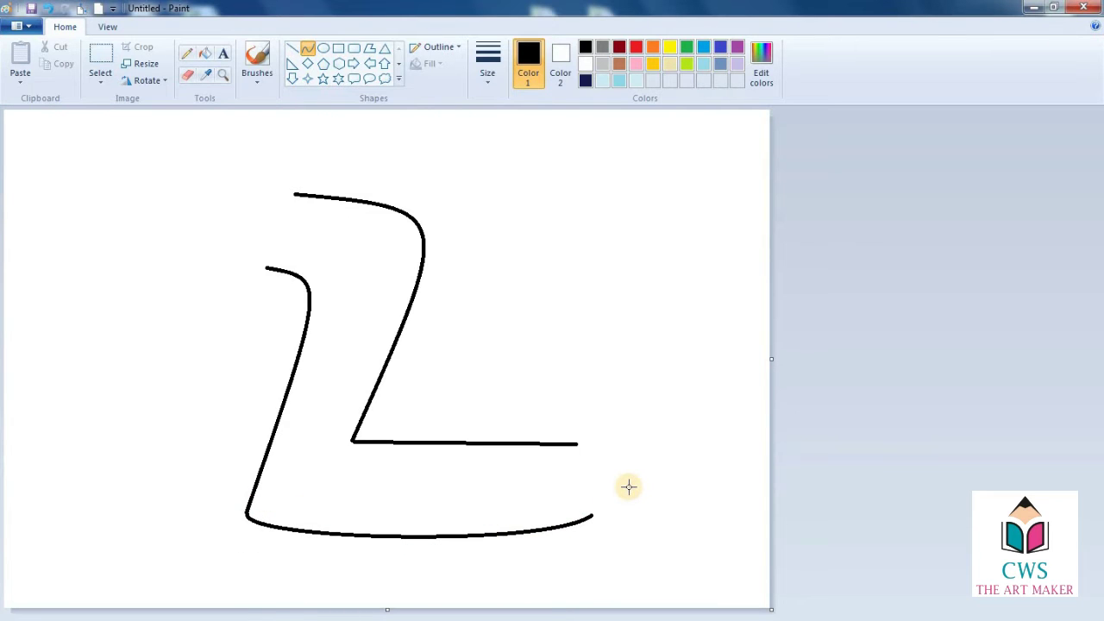
pyautogui.hotkey('ctrl', 'z')
# Extend the chest and the rump with curves that run down to the lower edge of the canvas.
pyautogui.moveTo(247, 512)
pyautogui.mouseDown()
pyautogui.moveTo(290, 595)
pyautogui.moveTo(254, 589)
pyautogui.moveTo(253, 608)
pyautogui.mouseUp()
pyautogui.moveTo(291, 540); pyautogui.dragTo(236, 568)
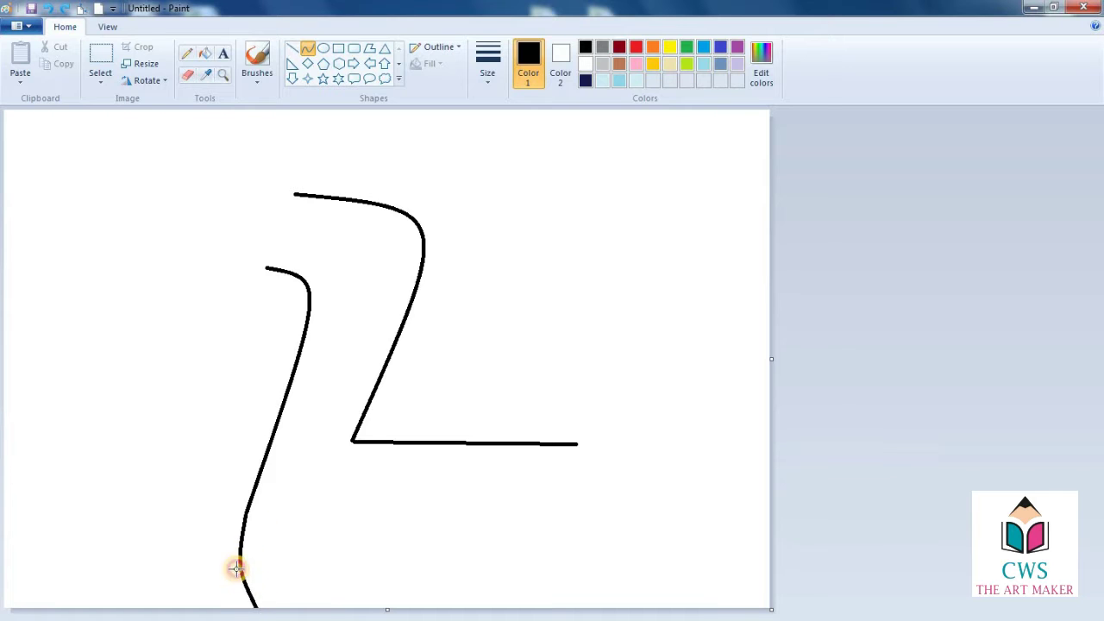
pyautogui.moveTo(576, 445)
pyautogui.mouseDown()
pyautogui.moveTo(596, 609)
pyautogui.moveTo(612, 474)
pyautogui.moveTo(643, 497)
pyautogui.mouseUp()
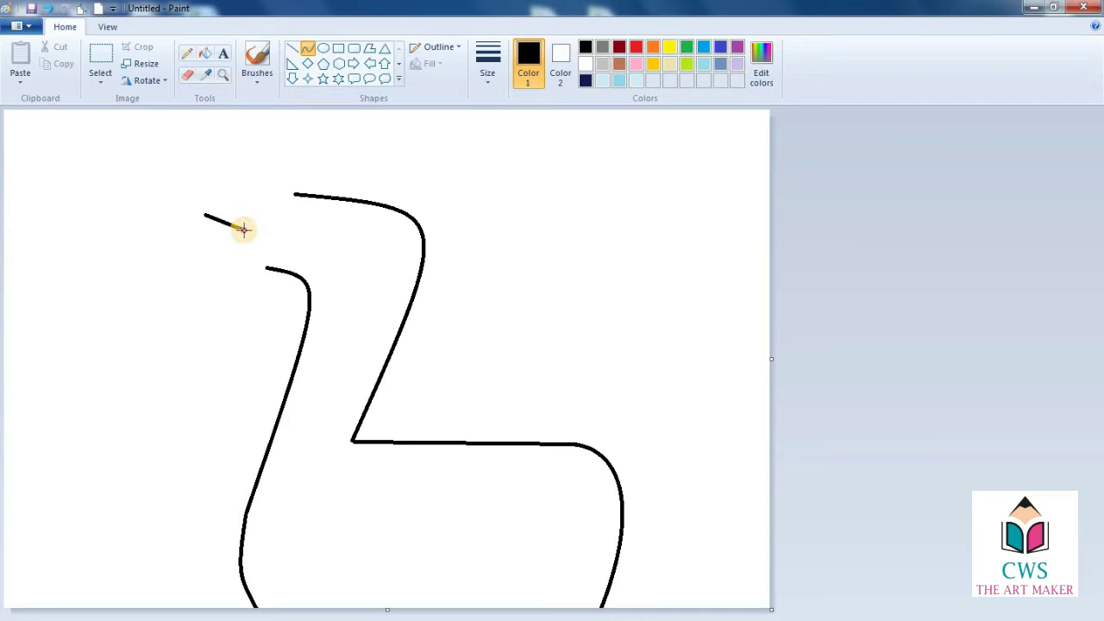
# Draw the zebra's open mouth, lower jaw and muzzle with the Curve tool, joining them to the throat and head lines.
pyautogui.moveTo(247, 226)
pyautogui.mouseDown()
pyautogui.moveTo(195, 239)
pyautogui.moveTo(261, 269)
pyautogui.moveTo(196, 257)
pyautogui.moveTo(224, 279)
pyautogui.moveTo(267, 261)
pyautogui.mouseUp()
pyautogui.click(234, 278)
pyautogui.click(328, 233)
pyautogui.moveTo(207, 213)
pyautogui.mouseDown()
pyautogui.moveTo(293, 194)
pyautogui.moveTo(270, 173)
pyautogui.moveTo(217, 183)
pyautogui.moveTo(209, 216)
pyautogui.moveTo(291, 189)
pyautogui.moveTo(234, 202)
pyautogui.moveTo(210, 177)
pyautogui.moveTo(220, 171)
pyautogui.mouseUp()
# Erase the stray start of the back neck line on the head and draw an inner curve along the neck for the mane.
pyautogui.click(188, 75)
pyautogui.moveTo(317, 193)
pyautogui.mouseDown()
pyautogui.moveTo(357, 200)
pyautogui.moveTo(291, 195)
pyautogui.moveTo(361, 204)
pyautogui.moveTo(327, 186)
pyautogui.moveTo(371, 364)
pyautogui.moveTo(352, 438)
pyautogui.moveTo(414, 230)
pyautogui.mouseUp()
pyautogui.click(129, 180)
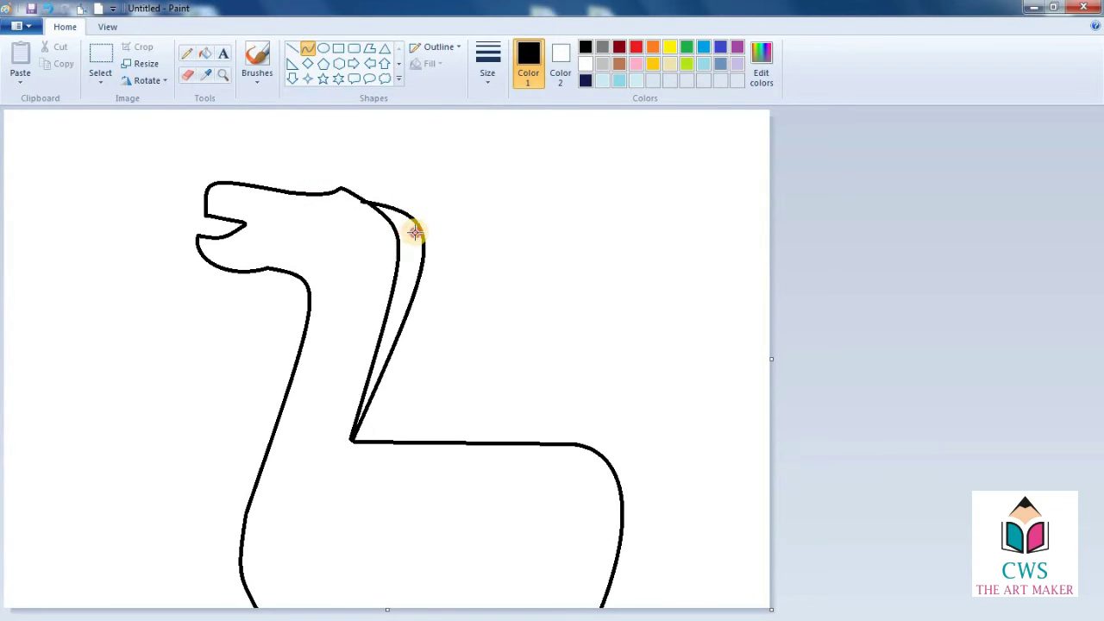
# Draw two pointed ears with curves on top of the head, in front of the mane.
pyautogui.moveTo(361, 198); pyautogui.dragTo(398, 167)
pyautogui.moveTo(382, 175)
pyautogui.mouseDown()
pyautogui.moveTo(368, 177)
pyautogui.moveTo(363, 201)
pyautogui.mouseUp()
pyautogui.click(429, 162)
pyautogui.moveTo(397, 167)
pyautogui.mouseDown()
pyautogui.moveTo(368, 204)
pyautogui.moveTo(450, 183)
pyautogui.moveTo(477, 160)
pyautogui.moveTo(424, 207)
pyautogui.mouseUp()
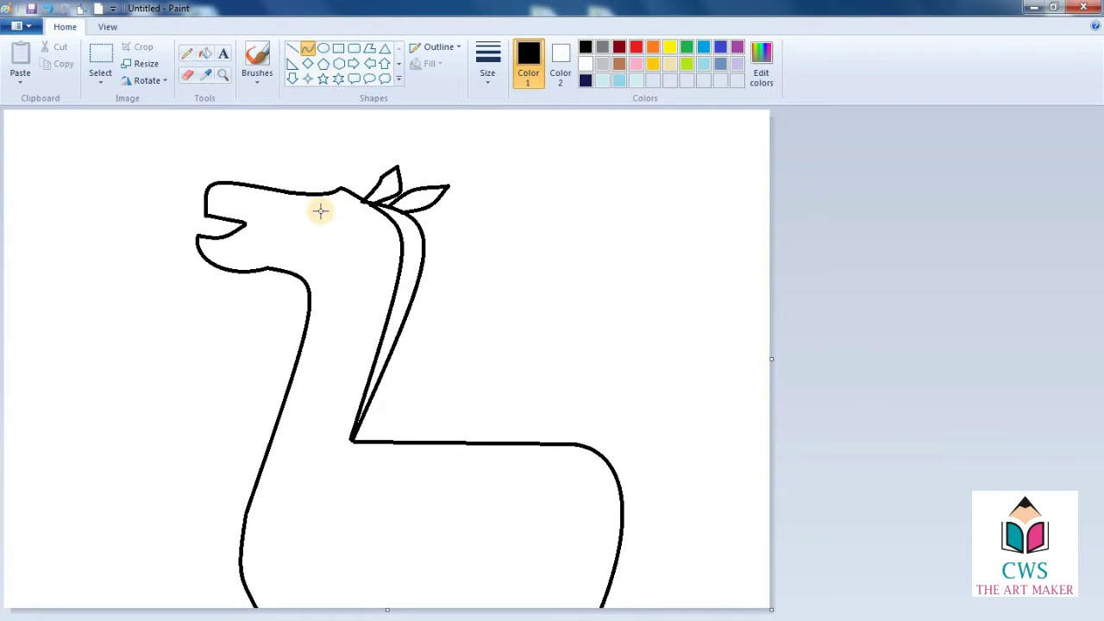
# Draw the nostril, a small stripe on top of the nose and a curved stripe behind the mouth.
pyautogui.moveTo(216, 208); pyautogui.dragTo(241, 200)
pyautogui.moveTo(220, 194)
pyautogui.mouseDown()
pyautogui.moveTo(257, 251)
pyautogui.moveTo(278, 256)
pyautogui.mouseUp()
pyautogui.click(286, 215)
pyautogui.click(273, 240)
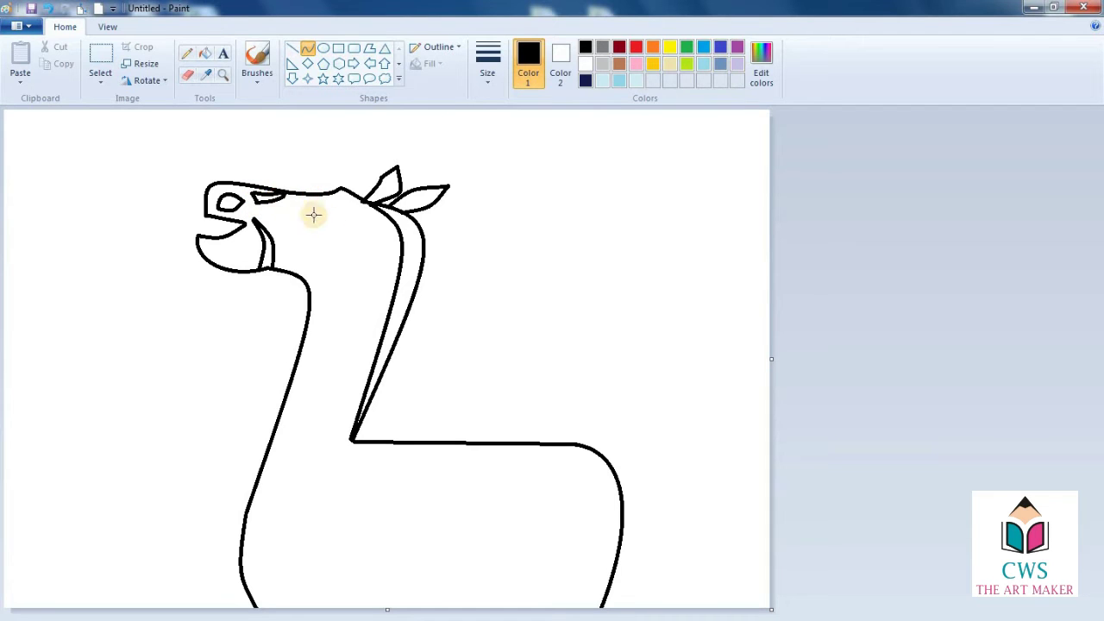
# Draw a slanted almond-shaped eye with curves below the forehead and add an oval pupil inside it.
pyautogui.click(295, 212)
pyautogui.click(308, 202)
pyautogui.hotkey('ctrl', 'z')
pyautogui.moveTo(296, 198); pyautogui.dragTo(329, 203)
pyautogui.click(312, 202)
pyautogui.click(322, 48)
pyautogui.click(348, 218)
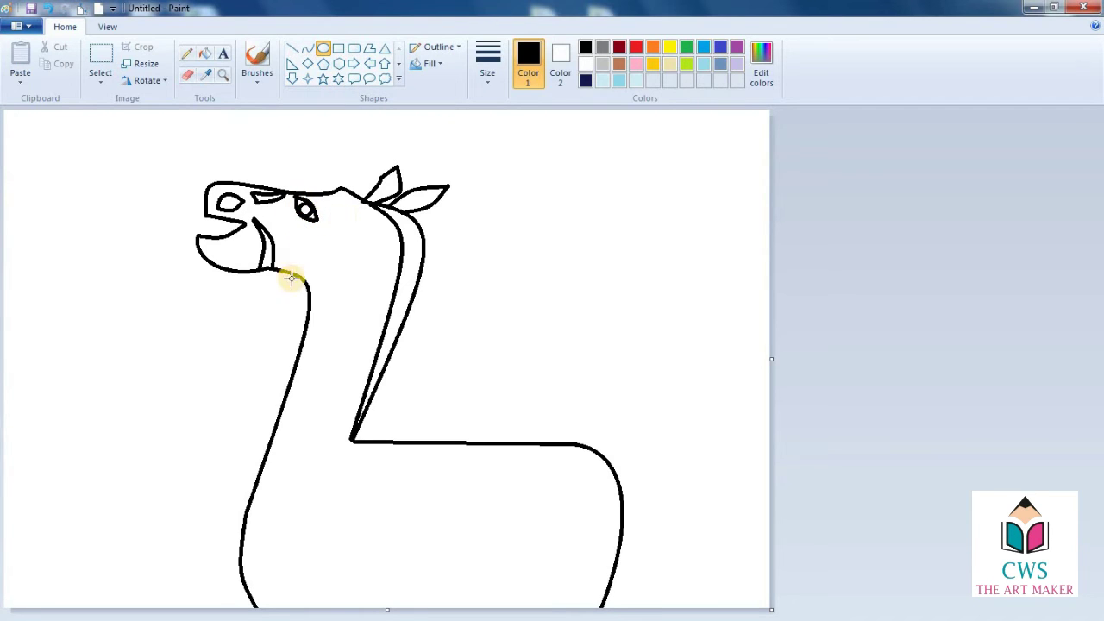
# Outline a small curved stripe on the chin with the Curve tool.
pyautogui.moveTo(209, 262)
pyautogui.mouseDown()
pyautogui.moveTo(240, 251)
pyautogui.moveTo(231, 261)
pyautogui.mouseUp()
pyautogui.hotkey('ctrl', 'z')
pyautogui.click(308, 49)
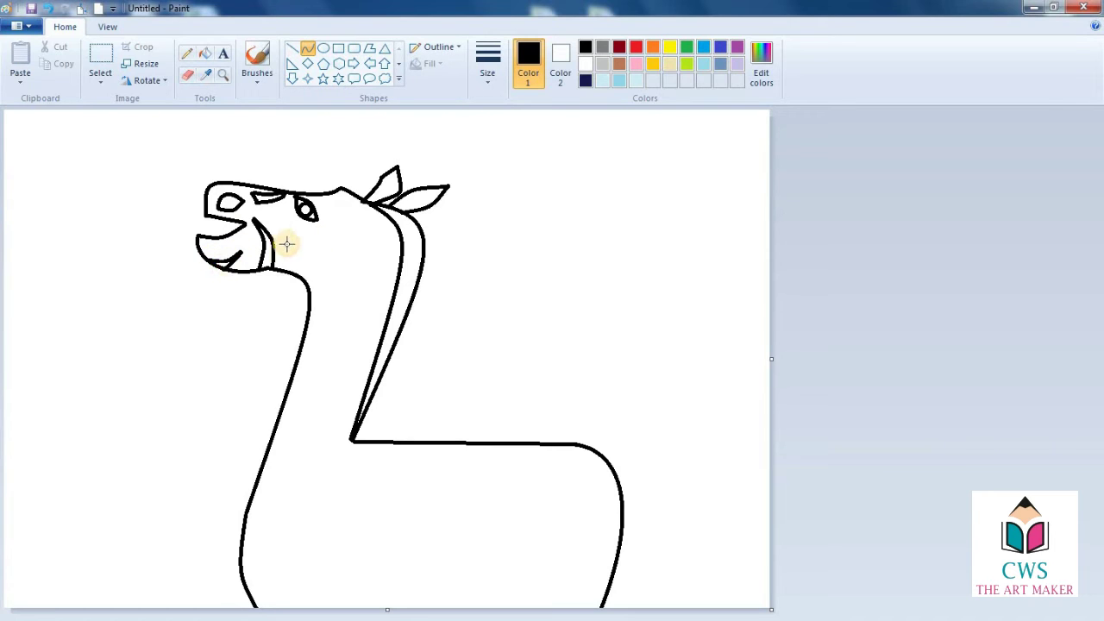
# Outline a long stripe behind the eye and a shorter stripe on the cheek.
pyautogui.moveTo(351, 212)
pyautogui.mouseDown()
pyautogui.moveTo(311, 276)
pyautogui.moveTo(318, 244)
pyautogui.moveTo(374, 209)
pyautogui.moveTo(315, 276)
pyautogui.moveTo(328, 239)
pyautogui.moveTo(313, 317)
pyautogui.mouseUp()
pyautogui.moveTo(302, 225); pyautogui.dragTo(291, 268)
pyautogui.click(328, 207)
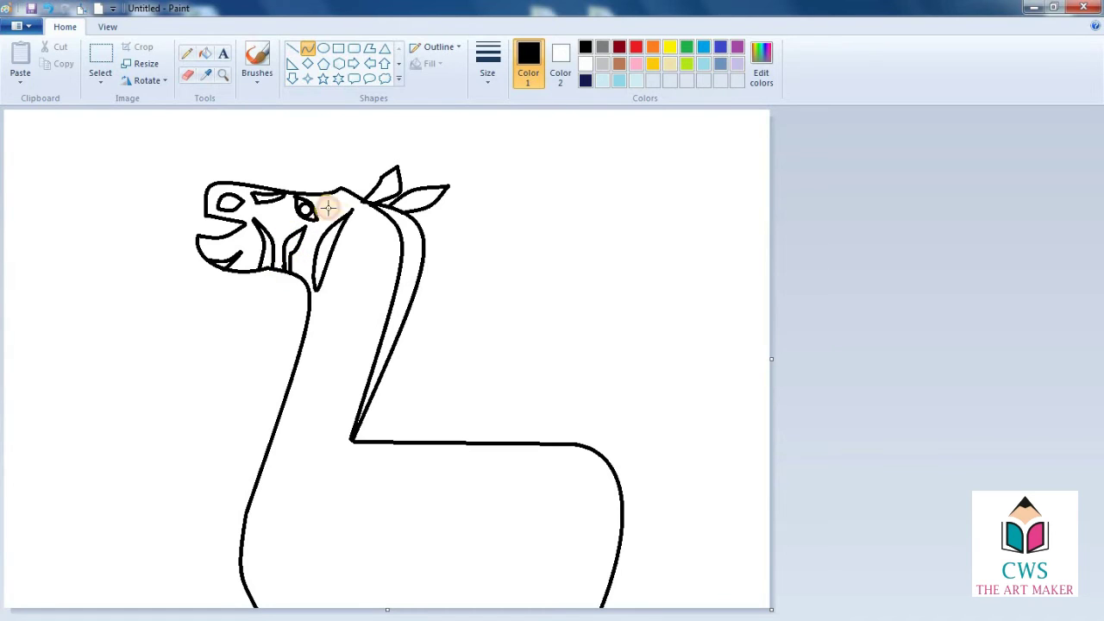
# Outline a curved stripe below the ears and a small stripe on the forehead behind the eye.
pyautogui.click(352, 227)
pyautogui.moveTo(355, 232)
pyautogui.mouseDown()
pyautogui.moveTo(347, 250)
pyautogui.moveTo(377, 222)
pyautogui.moveTo(399, 247)
pyautogui.moveTo(380, 223)
pyautogui.mouseUp()
pyautogui.click(352, 228)
pyautogui.click(360, 228)
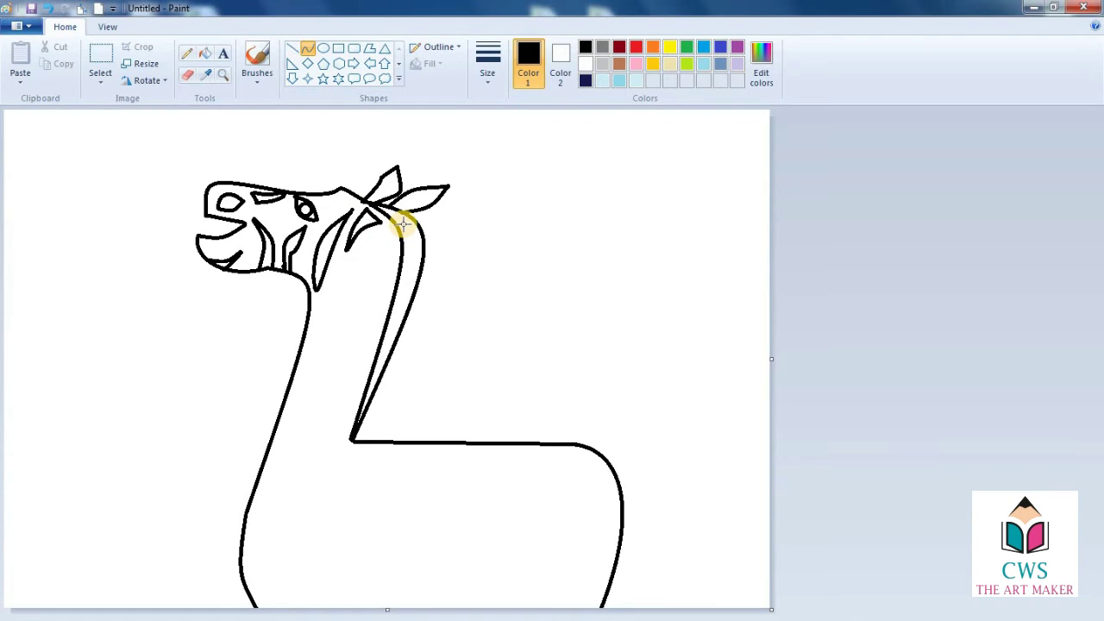
pyautogui.moveTo(342, 197); pyautogui.dragTo(328, 205)
pyautogui.click(341, 205)
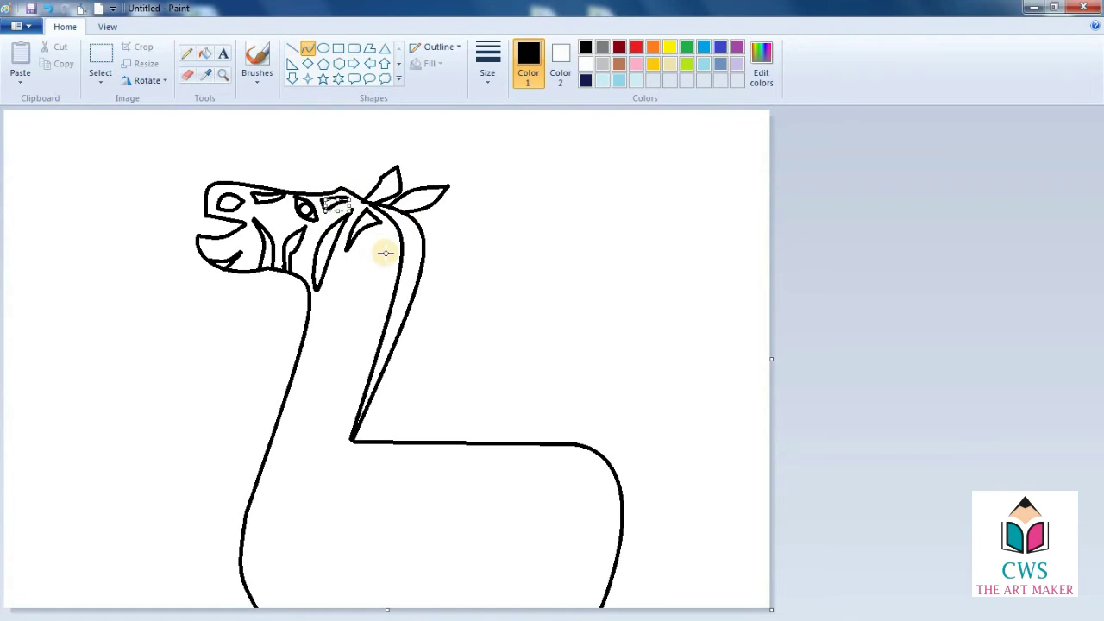
# Outline stripes down the neck and chest with a thicker Pencil line, starting with a branched stripe below the head.
pyautogui.click(187, 53)
pyautogui.click(487, 64)
pyautogui.click(506, 174)
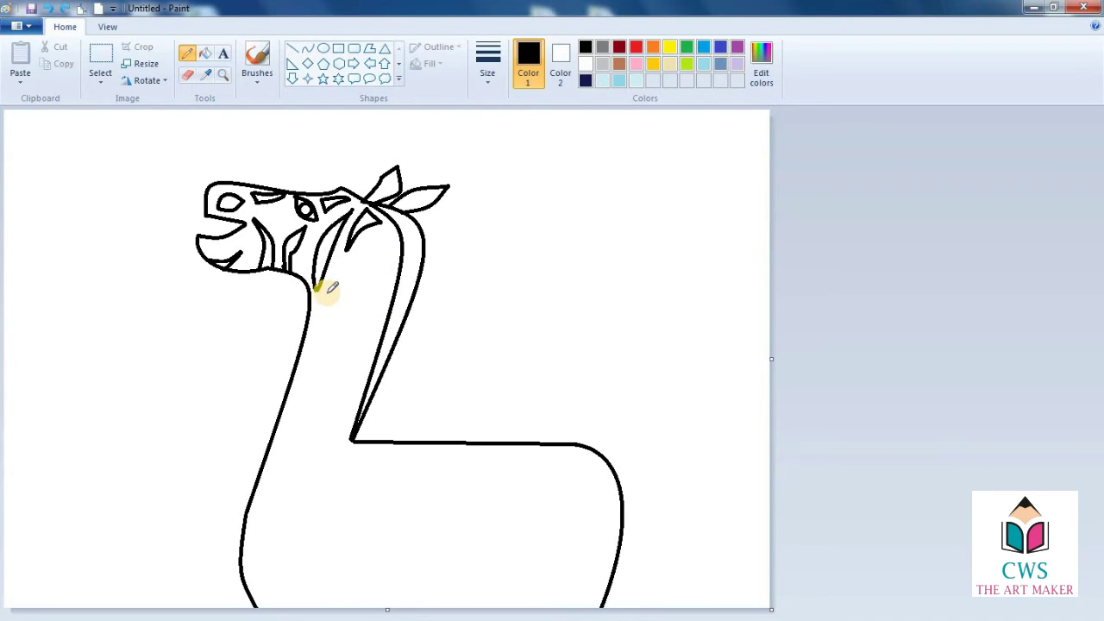
pyautogui.moveTo(316, 299)
pyautogui.mouseDown()
pyautogui.moveTo(374, 246)
pyautogui.moveTo(367, 291)
pyautogui.moveTo(329, 310)
pyautogui.mouseUp()
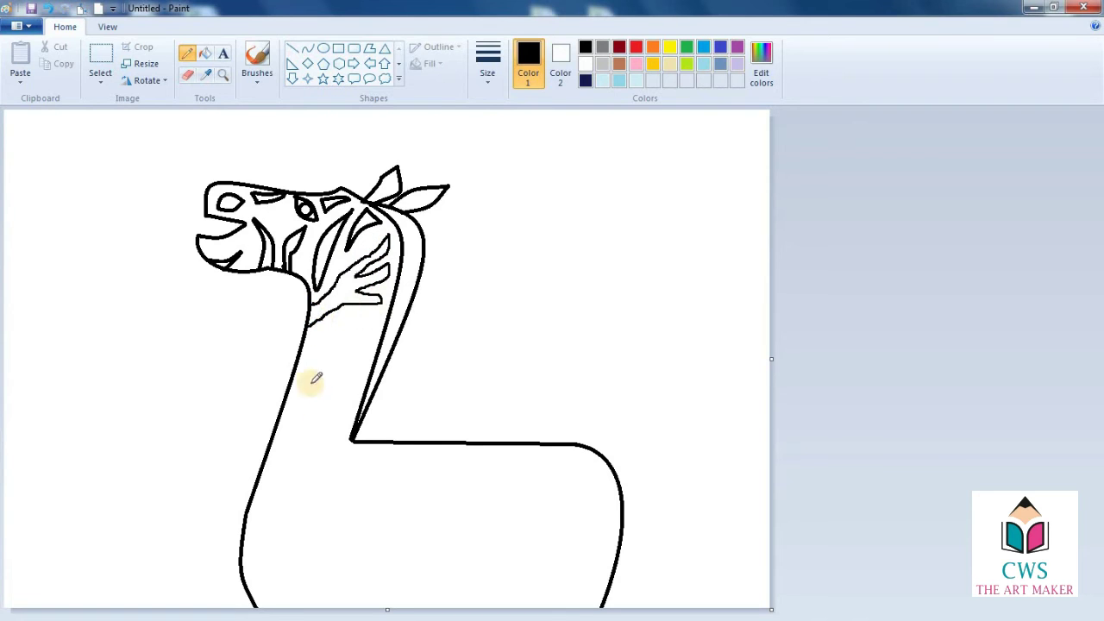
pyautogui.moveTo(303, 357)
pyautogui.mouseDown()
pyautogui.moveTo(359, 338)
pyautogui.moveTo(294, 371)
pyautogui.mouseUp()
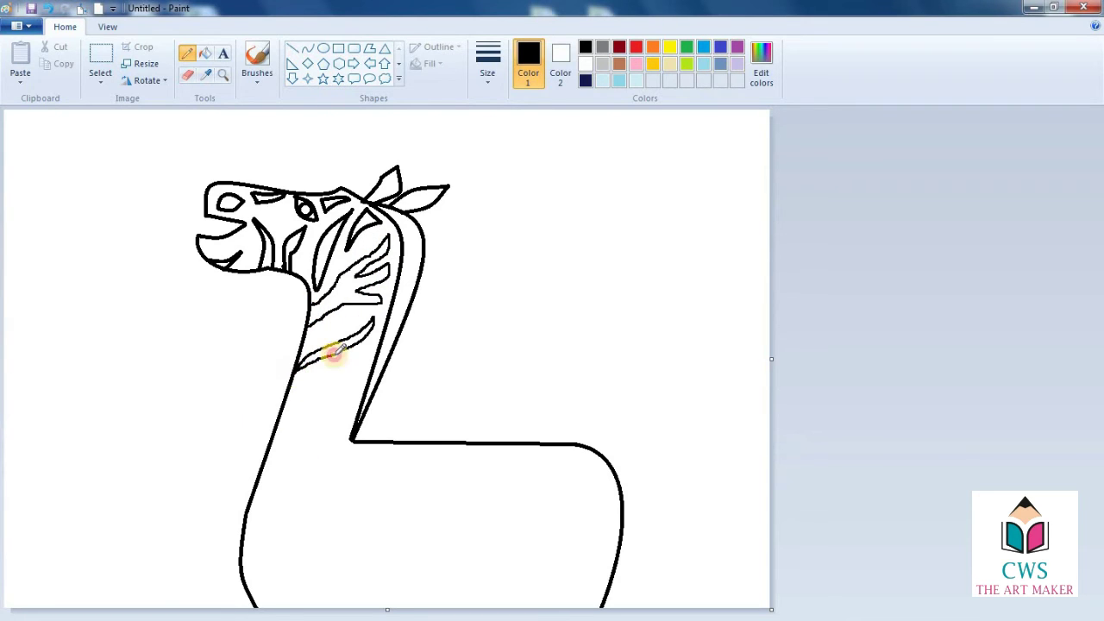
pyautogui.moveTo(279, 412)
pyautogui.mouseDown()
pyautogui.moveTo(355, 372)
pyautogui.moveTo(280, 421)
pyautogui.mouseUp()
pyautogui.moveTo(272, 471)
pyautogui.mouseDown()
pyautogui.moveTo(285, 486)
pyautogui.moveTo(250, 500)
pyautogui.mouseUp()
pyautogui.moveTo(343, 457)
pyautogui.mouseDown()
pyautogui.moveTo(271, 557)
pyautogui.moveTo(343, 458)
pyautogui.moveTo(320, 558)
pyautogui.moveTo(335, 473)
pyautogui.mouseUp()
# Outline tapering stripes along the back, lower chest and rump with the Pencil tool.
pyautogui.moveTo(396, 458); pyautogui.dragTo(385, 543)
pyautogui.moveTo(417, 442)
pyautogui.mouseDown()
pyautogui.moveTo(395, 457)
pyautogui.moveTo(460, 465)
pyautogui.moveTo(430, 554)
pyautogui.moveTo(490, 448)
pyautogui.mouseUp()
pyautogui.moveTo(252, 595); pyautogui.dragTo(270, 598)
pyautogui.moveTo(532, 447); pyautogui.dragTo(552, 454)
pyautogui.moveTo(465, 605)
pyautogui.mouseDown()
pyautogui.moveTo(564, 512)
pyautogui.moveTo(509, 608)
pyautogui.mouseUp()
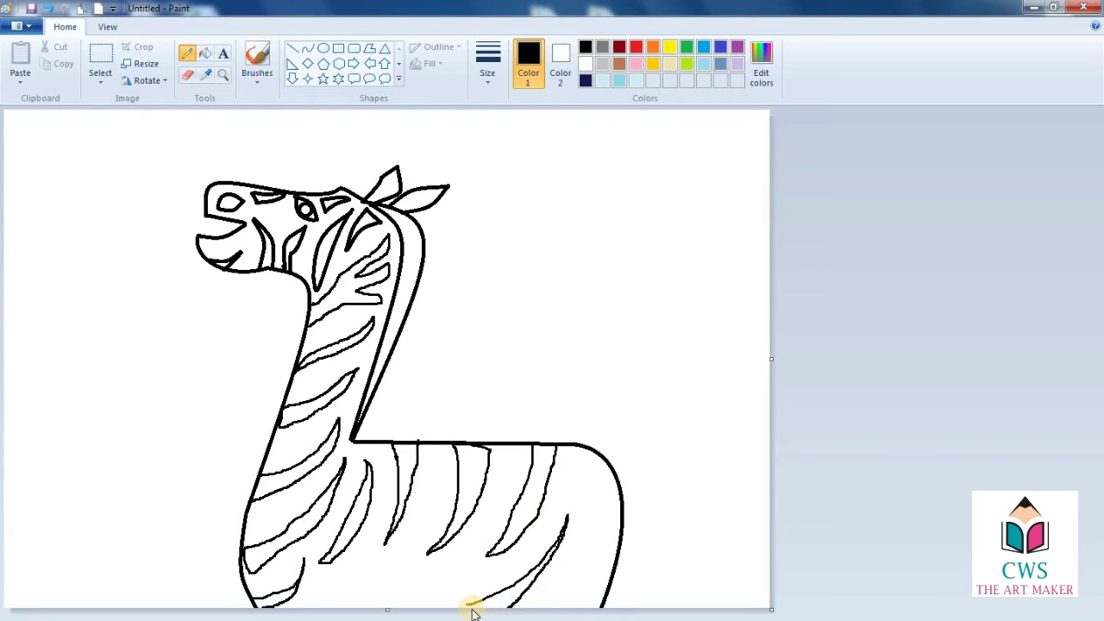
pyautogui.moveTo(596, 485)
pyautogui.mouseDown()
pyautogui.moveTo(561, 586)
pyautogui.moveTo(602, 527)
pyautogui.moveTo(580, 470)
pyautogui.mouseUp()
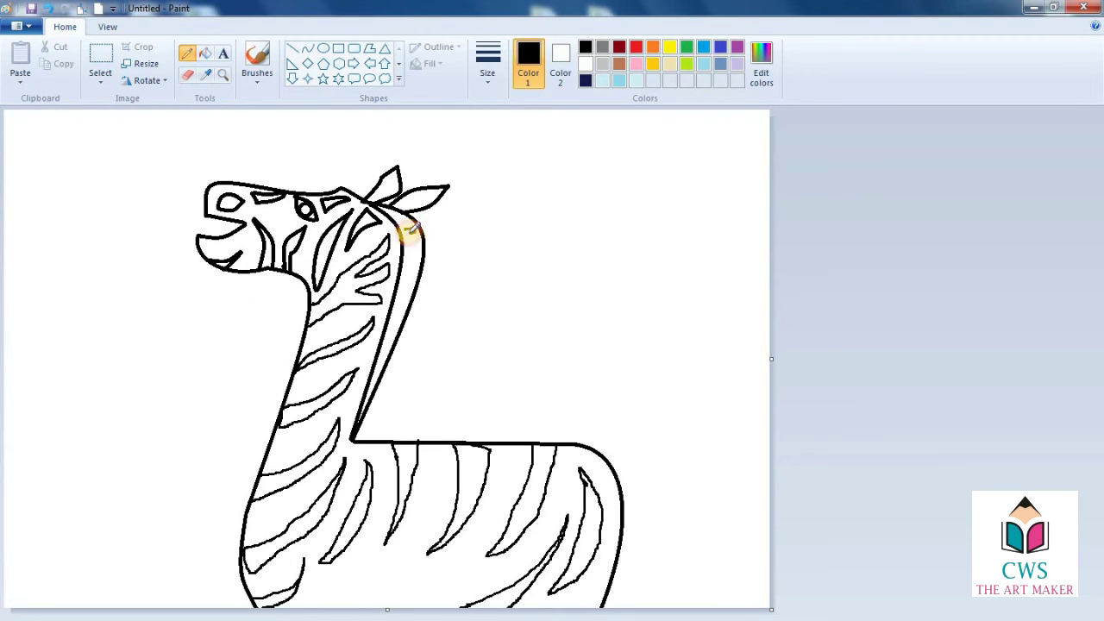
# Sketch small band marks down the mane and an inner shape in the rear ear.
pyautogui.moveTo(408, 246)
pyautogui.mouseDown()
pyautogui.moveTo(405, 292)
pyautogui.moveTo(403, 318)
pyautogui.mouseUp()
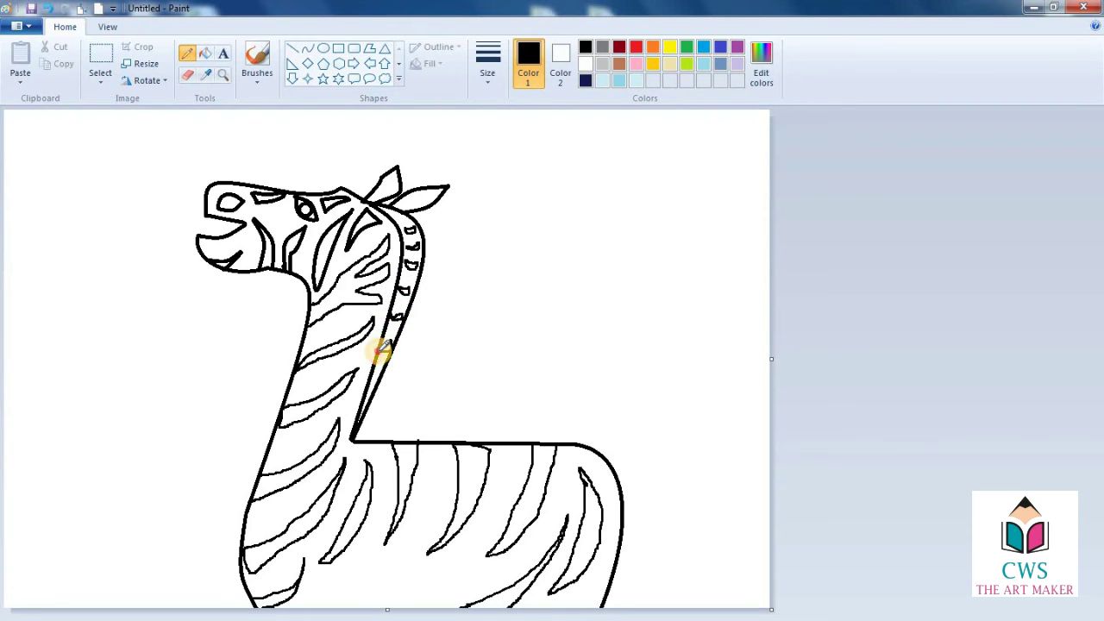
pyautogui.moveTo(406, 205); pyautogui.dragTo(407, 206)
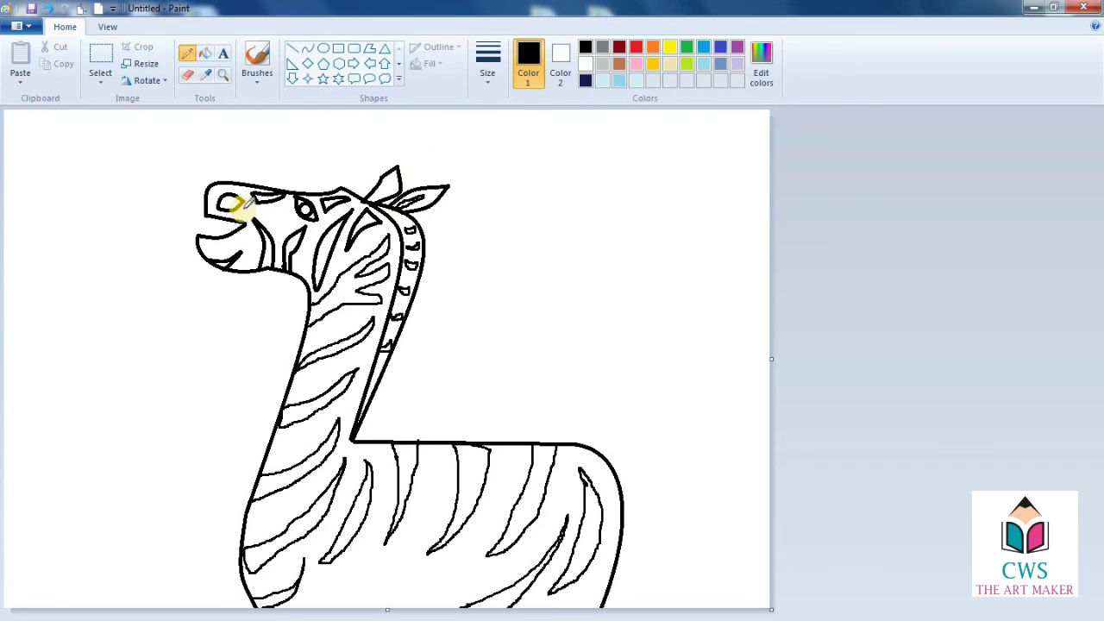
# Draw the tail with curves hanging from the rump down to the lower edge of the canvas.
pyautogui.click(308, 48)
pyautogui.moveTo(602, 451); pyautogui.dragTo(646, 599)
pyautogui.moveTo(626, 522)
pyautogui.mouseDown()
pyautogui.moveTo(641, 512)
pyautogui.moveTo(635, 605)
pyautogui.mouseUp()
pyautogui.click(674, 448)
pyautogui.moveTo(628, 531); pyautogui.dragTo(633, 541)
pyautogui.click(533, 494)
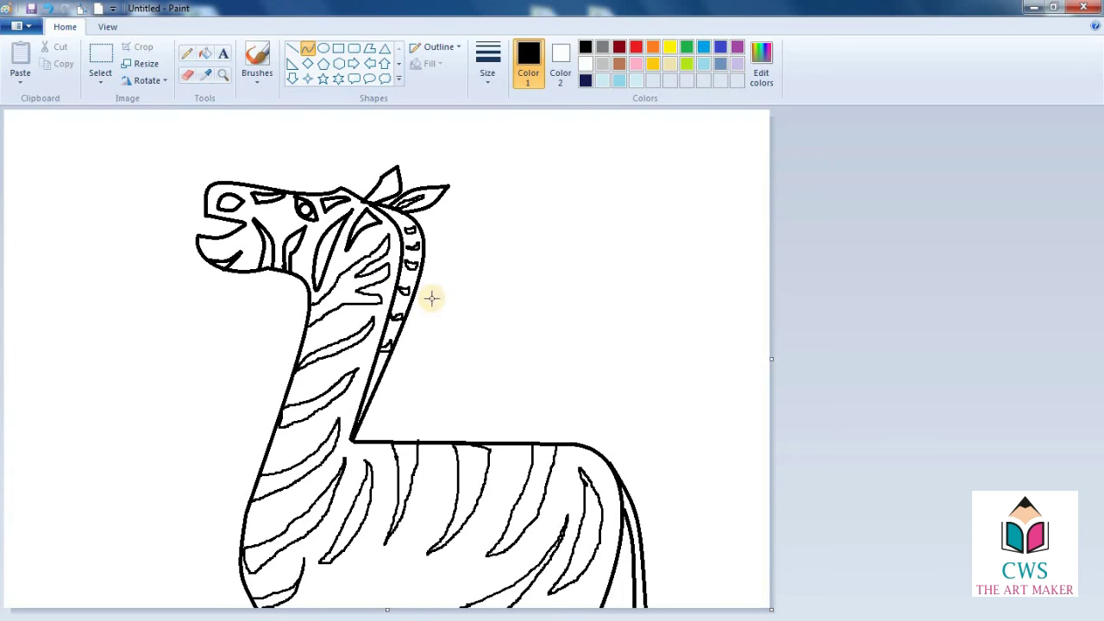
# Fill the nostril, the cheek and face stripes and the branched upper neck stripe with black.
pyautogui.click(203, 55)
pyautogui.click(229, 202)
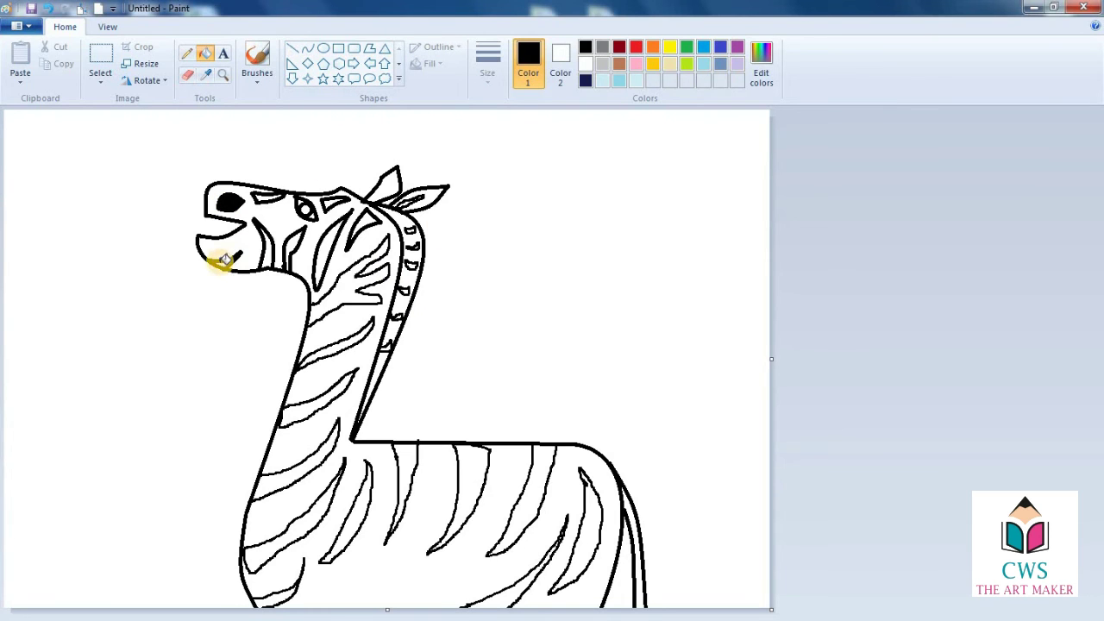
pyautogui.click(270, 249)
pyautogui.click(293, 245)
pyautogui.click(323, 248)
pyautogui.click(351, 283)
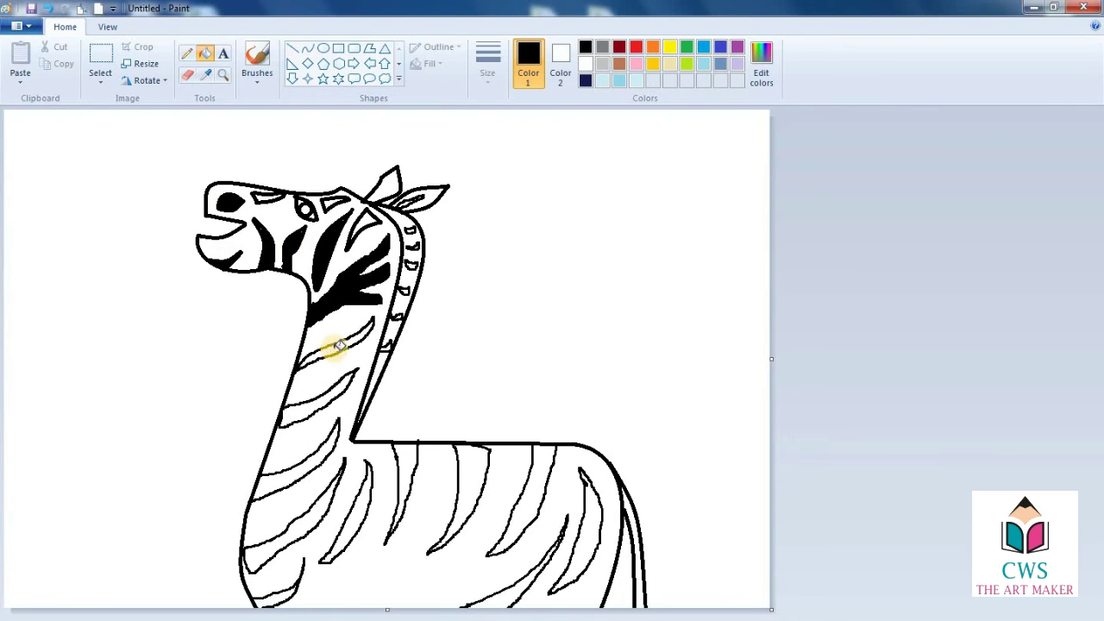
# Fill the remaining neck stripes and the long chest stripe with black.
pyautogui.click(332, 350)
pyautogui.click(327, 397)
pyautogui.click(316, 437)
pyautogui.click(297, 473)
pyautogui.click(306, 518)
# Fill the shoulder, back, rump and lower chest stripes with black.
pyautogui.click(350, 514)
pyautogui.click(405, 483)
pyautogui.click(470, 492)
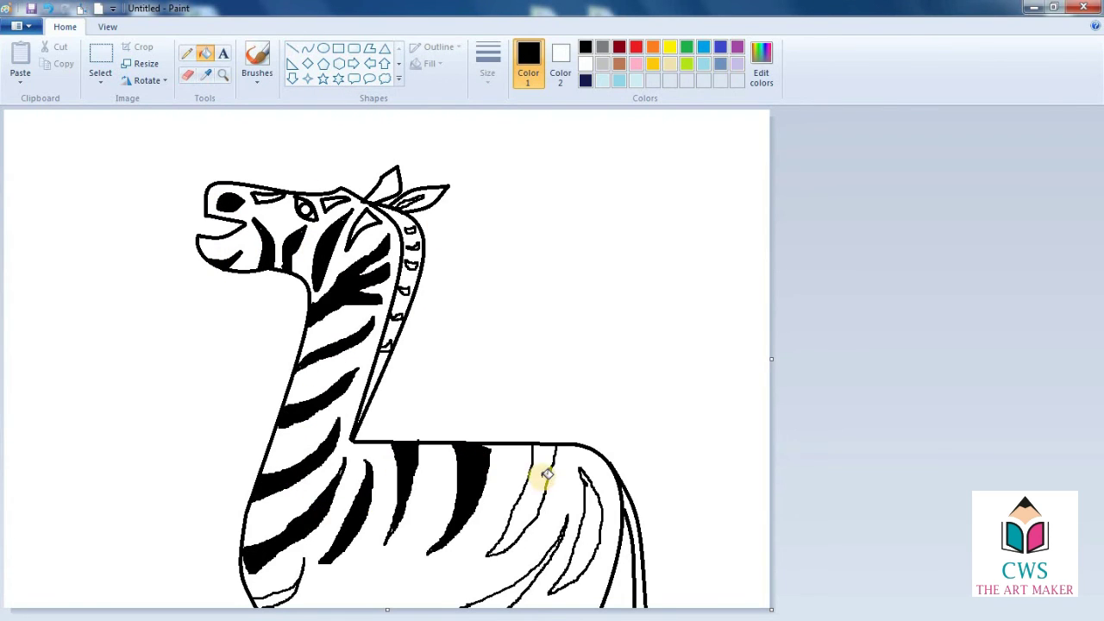
pyautogui.click(533, 483)
pyautogui.click(521, 587)
pyautogui.click(585, 542)
pyautogui.click(280, 595)
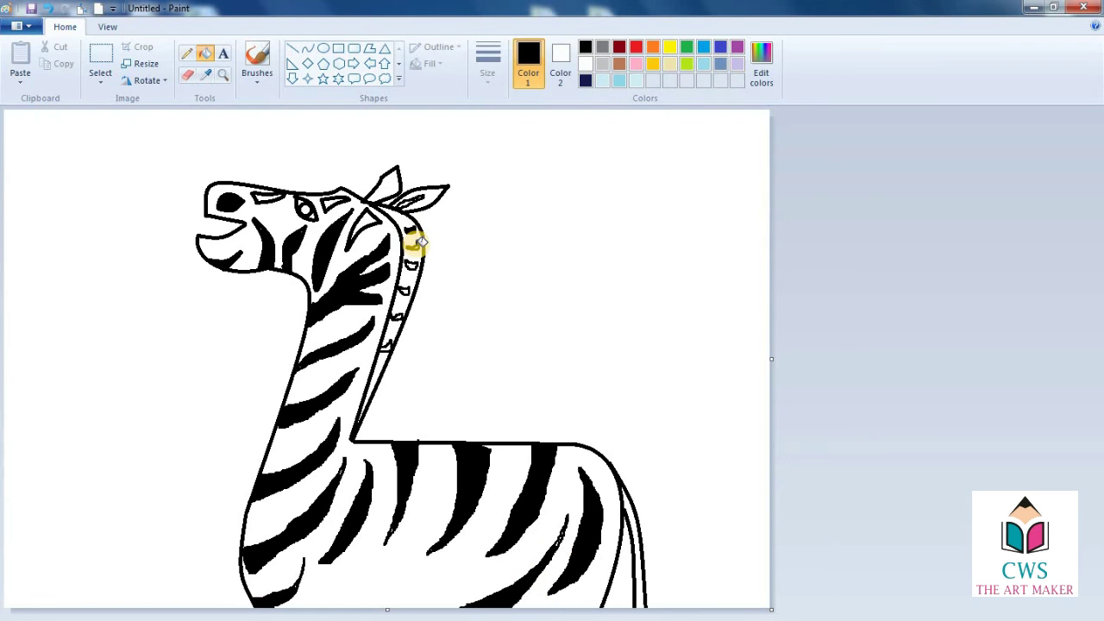
# Fill the mane bands, the inner mark of the rear ear and the forehead and nose stripes with black.
pyautogui.click(409, 277)
pyautogui.click(402, 291)
pyautogui.click(398, 313)
pyautogui.click(388, 343)
pyautogui.click(413, 200)
pyautogui.click(321, 202)
pyautogui.click(339, 202)
pyautogui.click(274, 192)
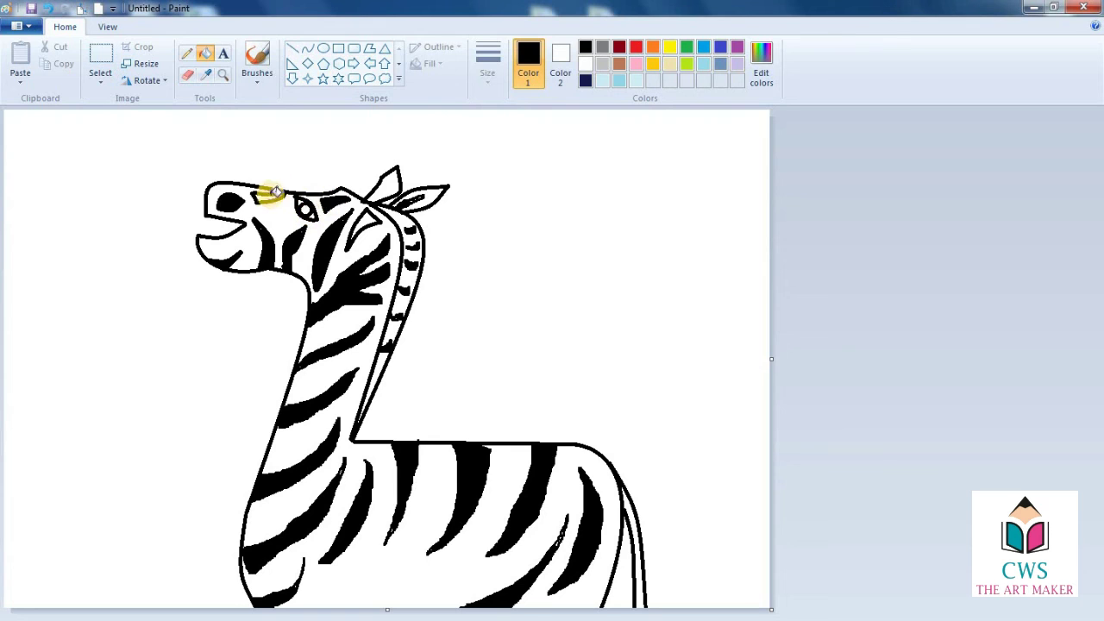
# Darken the pupil with a thicker Pencil line and fill the stripe below the ears with black.
pyautogui.click(186, 52)
pyautogui.click(306, 209)
pyautogui.moveTo(304, 212); pyautogui.dragTo(308, 213)
pyautogui.click(487, 64)
pyautogui.click(512, 201)
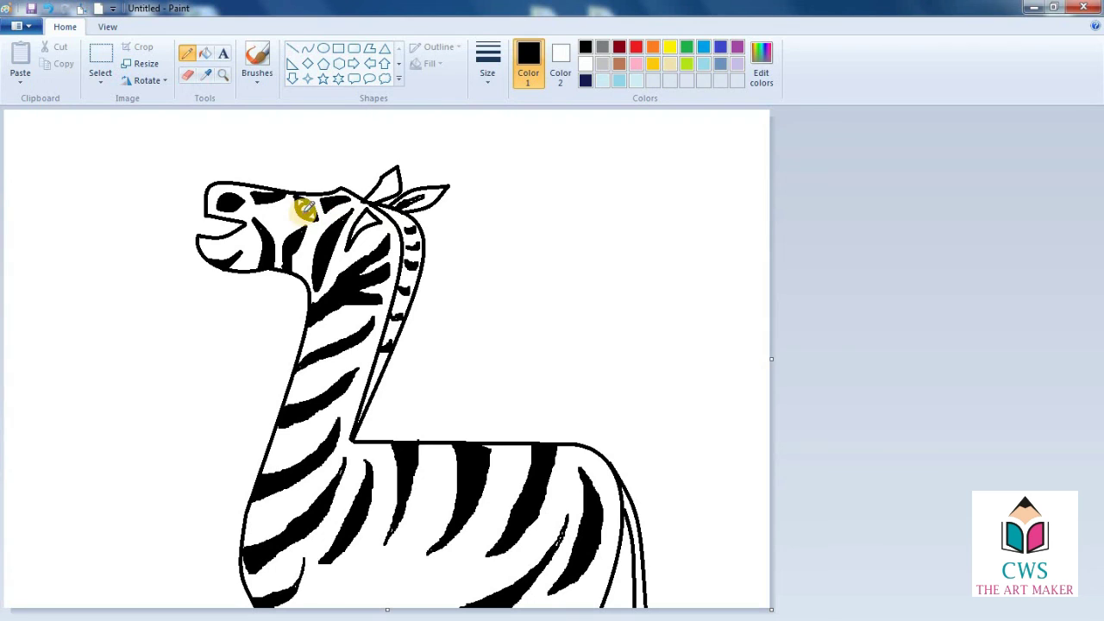
pyautogui.click(204, 52)
pyautogui.click(364, 219)
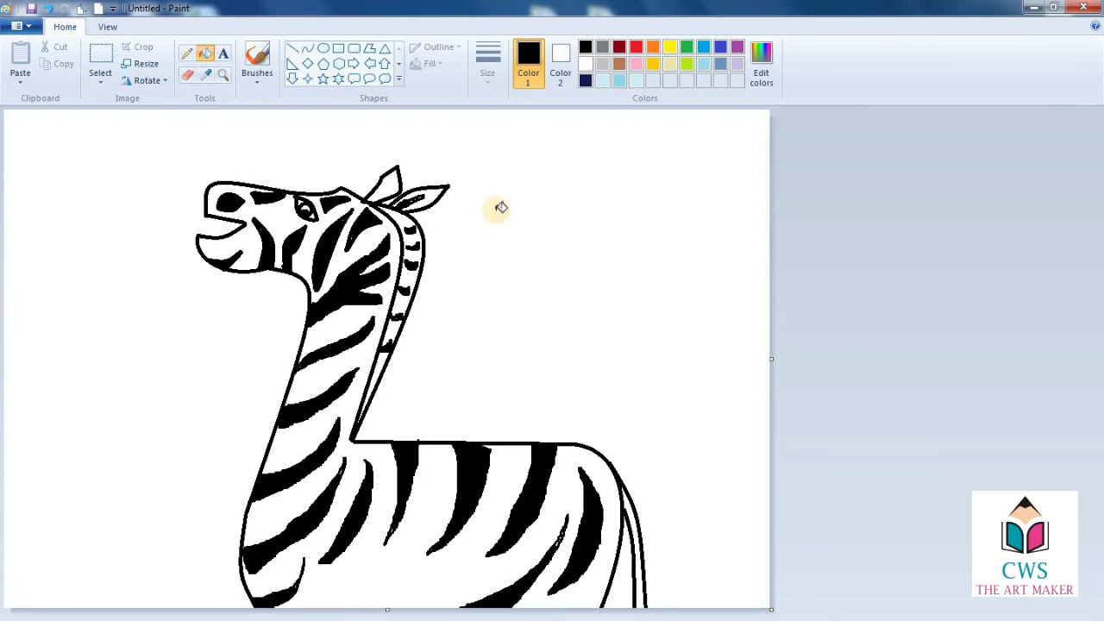
# Touch up the white gaps in the lower rear stripe, add black bands down the tail and darken the inside of the rear ear.
pyautogui.click(186, 53)
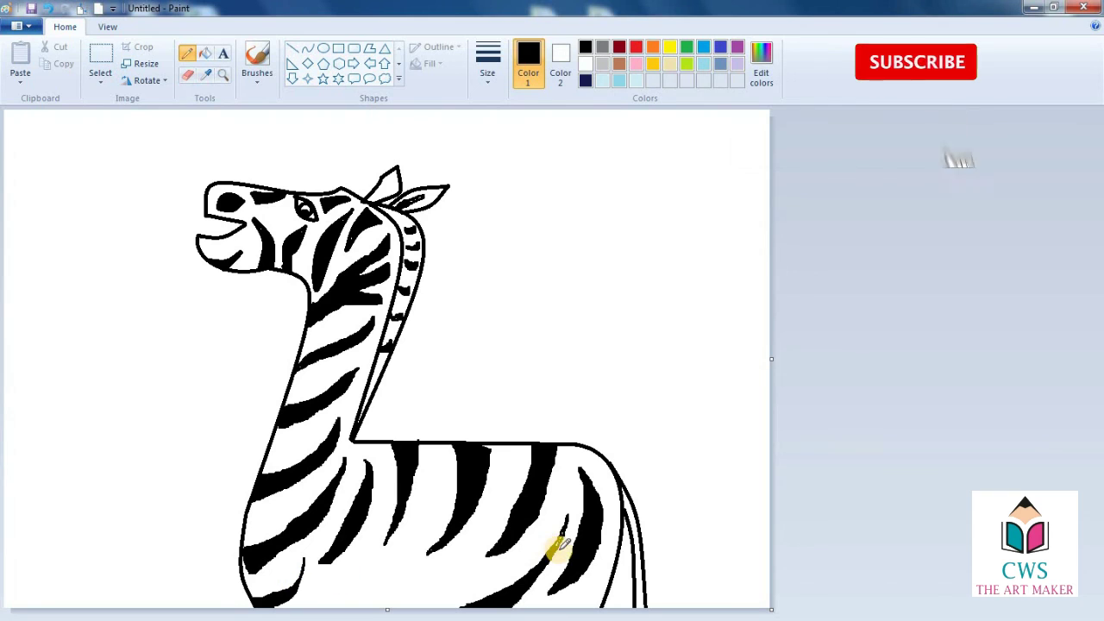
pyautogui.moveTo(636, 538); pyautogui.dragTo(640, 532)
pyautogui.moveTo(635, 568); pyautogui.dragTo(643, 578)
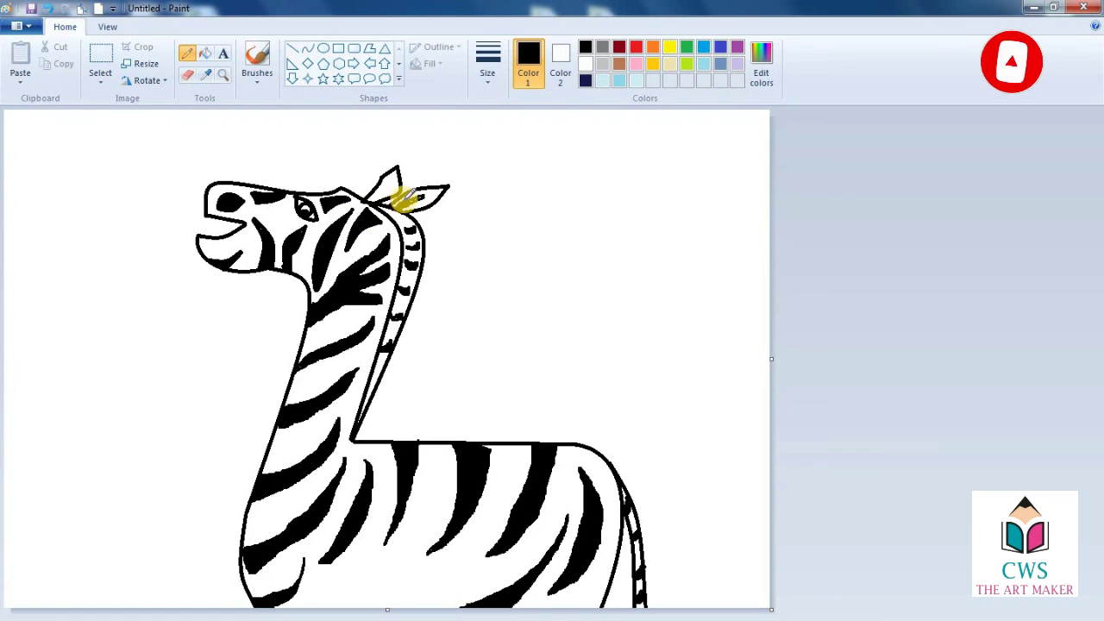
pyautogui.moveTo(412, 202); pyautogui.dragTo(423, 195)
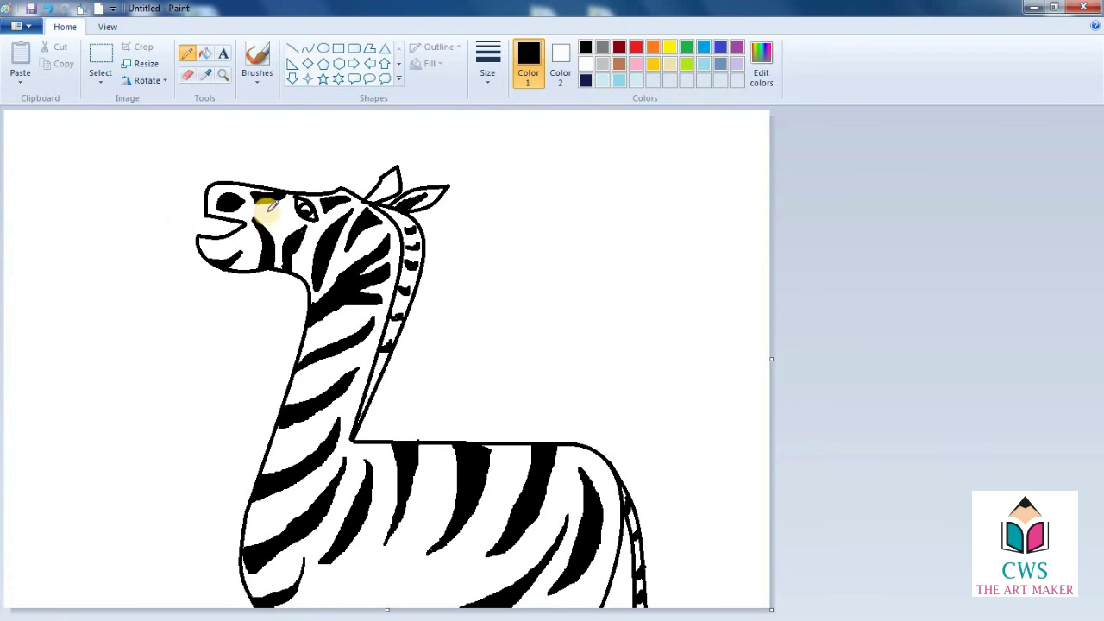